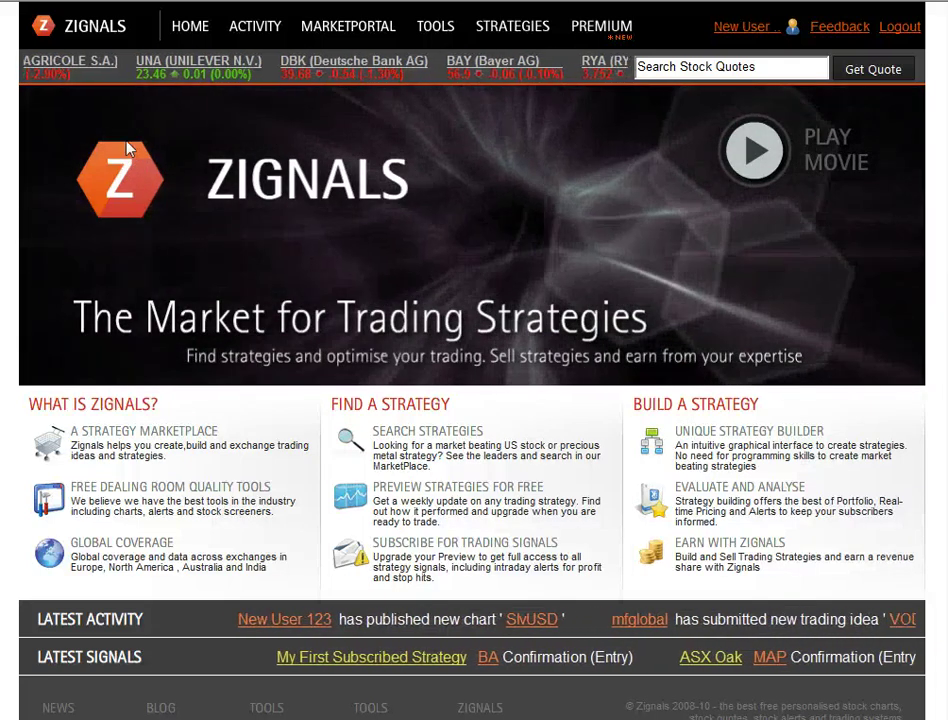
Step: Bring up the TOOLS sub-menu in the top navigation bar
mouse_move(434, 30)
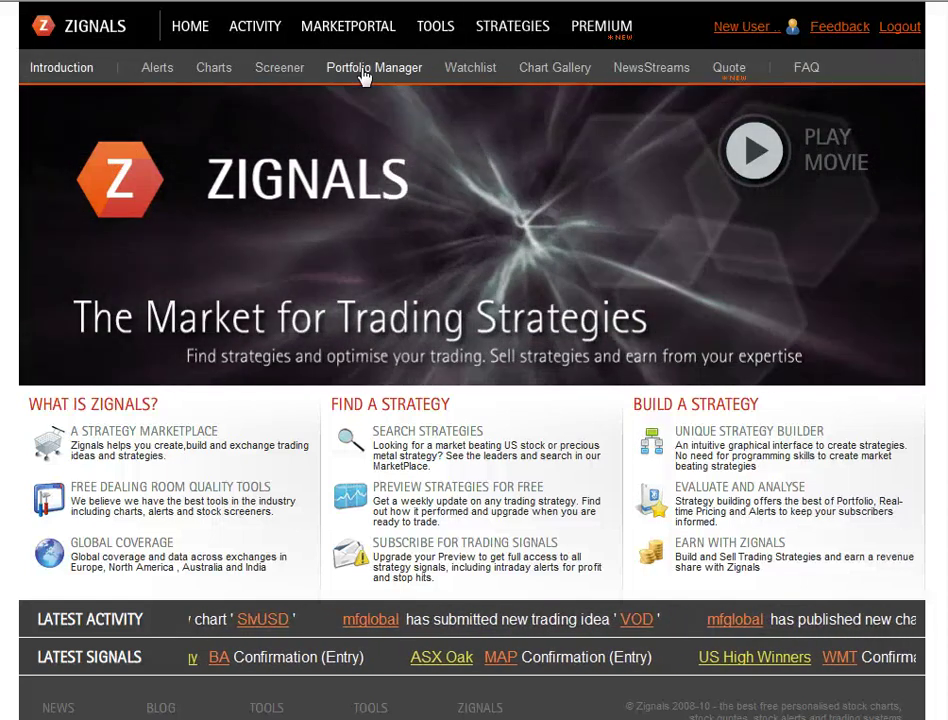
Step: Open Portfolio Manager and the saved-portfolios dropdown to pick Gold and Silver
left_click(364, 70)
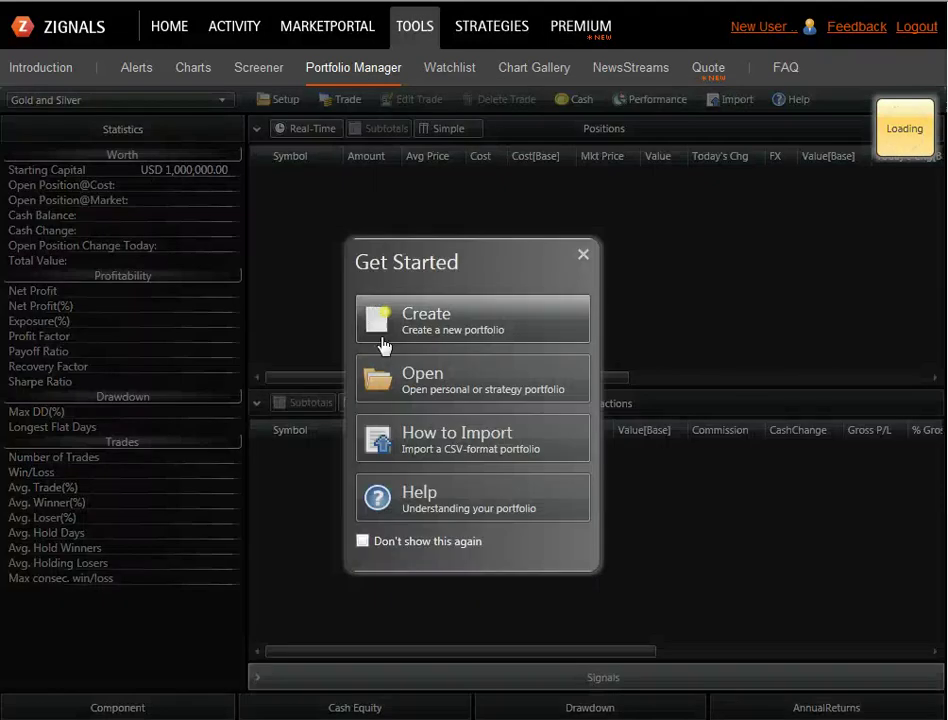
left_click(421, 380)
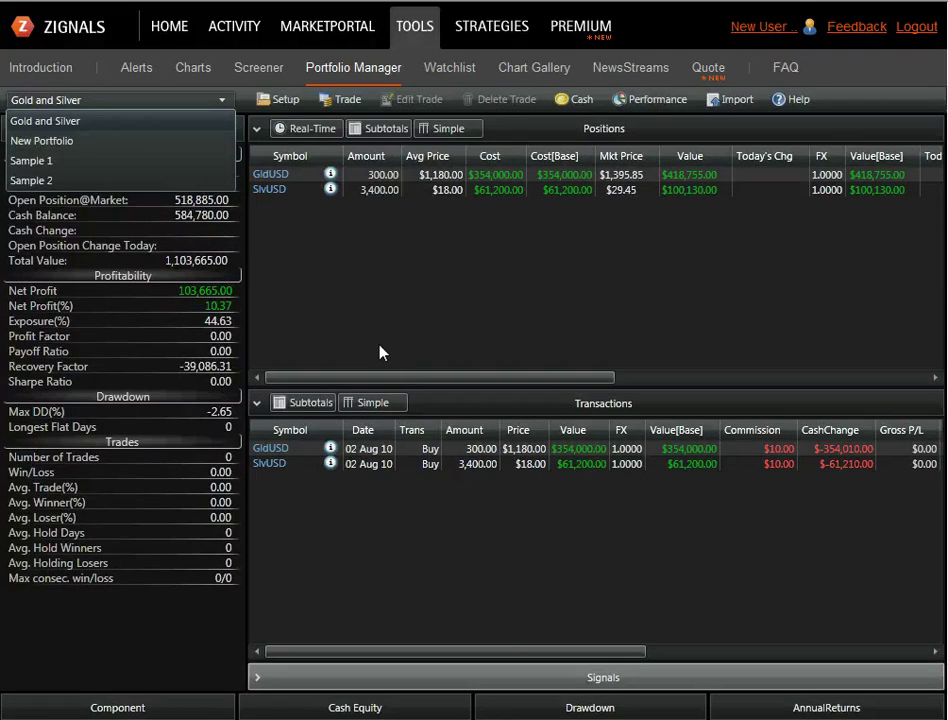
Step: Close the portfolio dropdown, keeping the Gold and Silver portfolio loaded
left_click(80, 128)
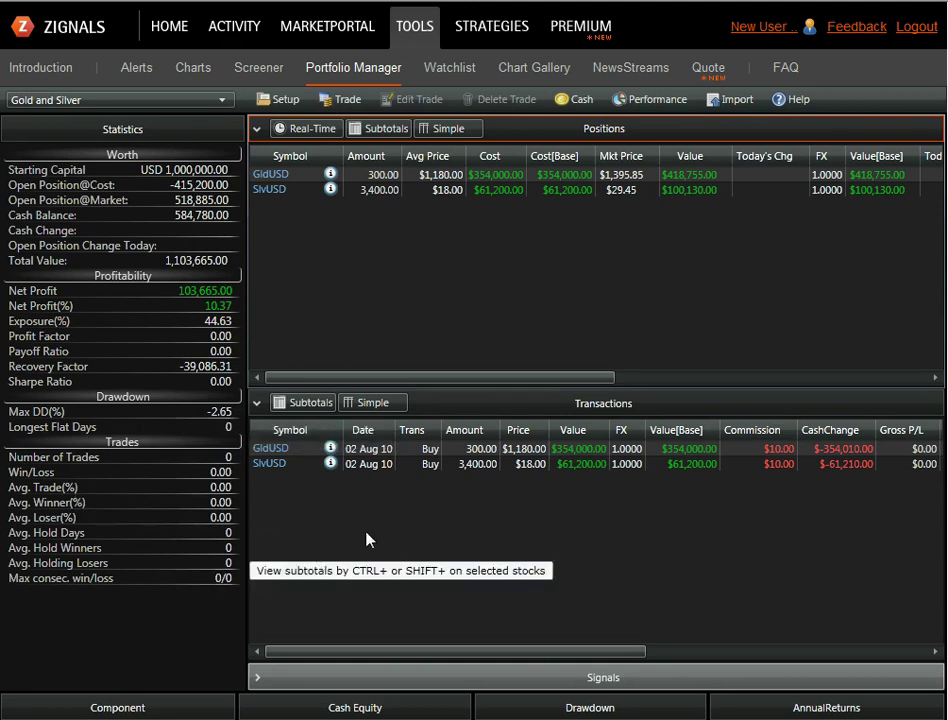
Step: Collapse and re-expand the Transactions panel twice, then the Positions panel, leaving both open
left_click(612, 404)
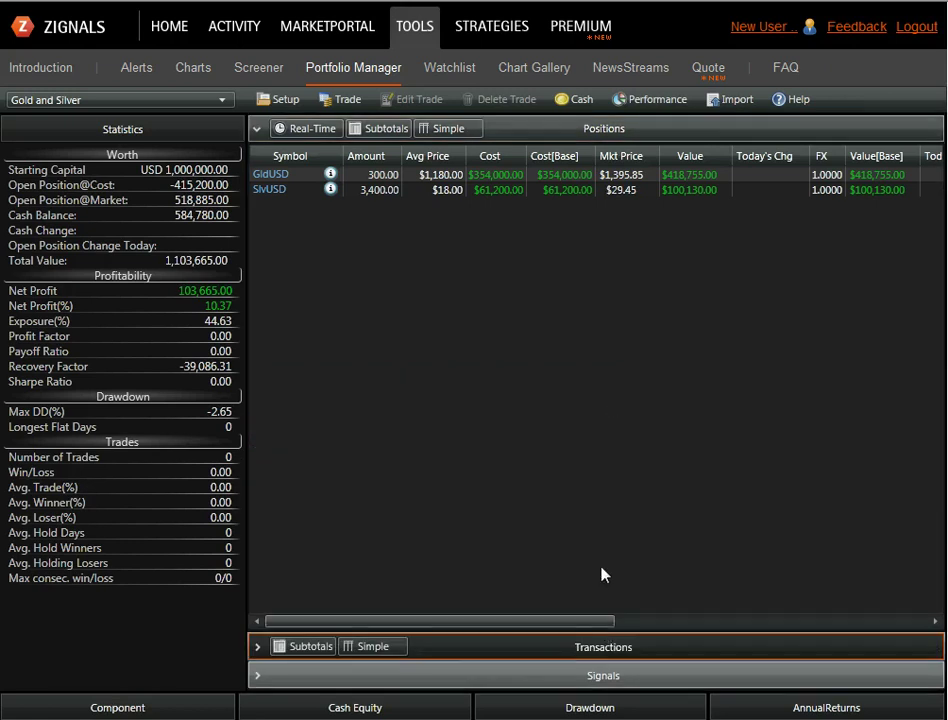
left_click(603, 647)
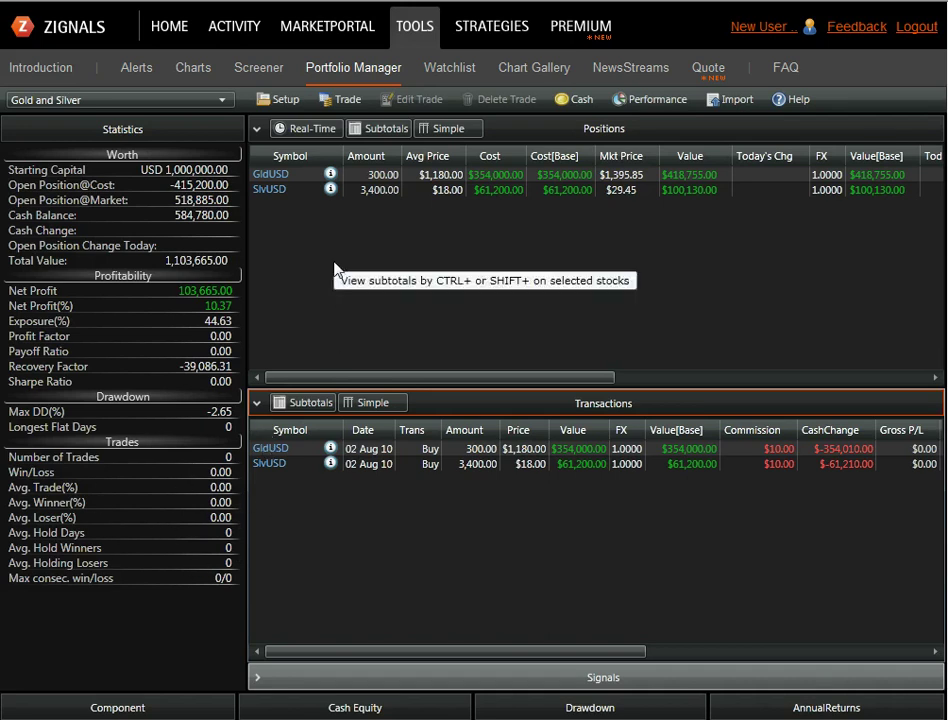
left_click(594, 402)
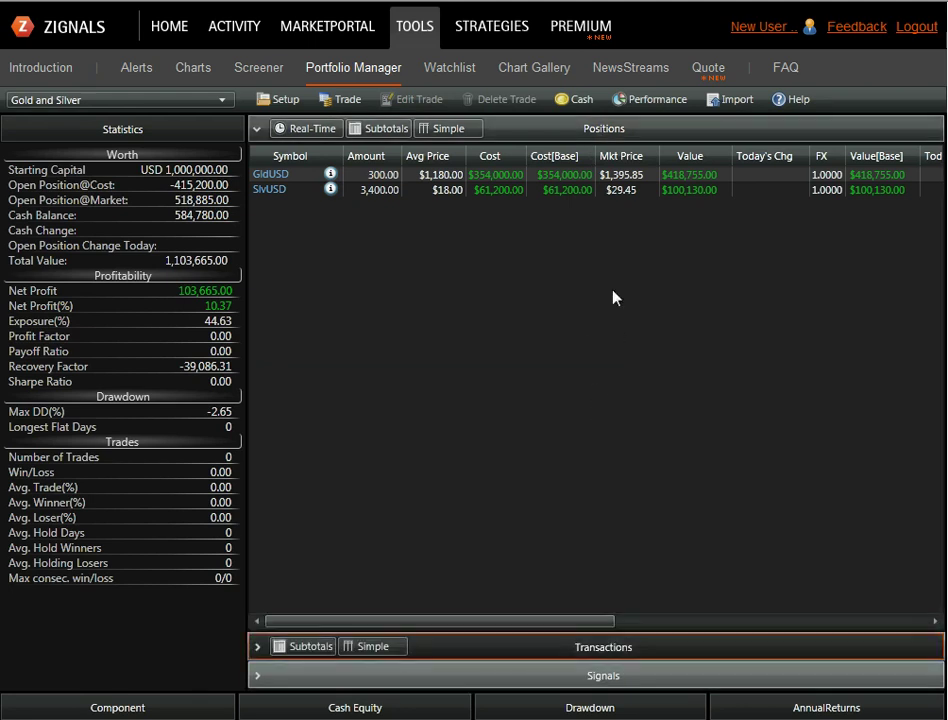
left_click(607, 646)
left_click(587, 130)
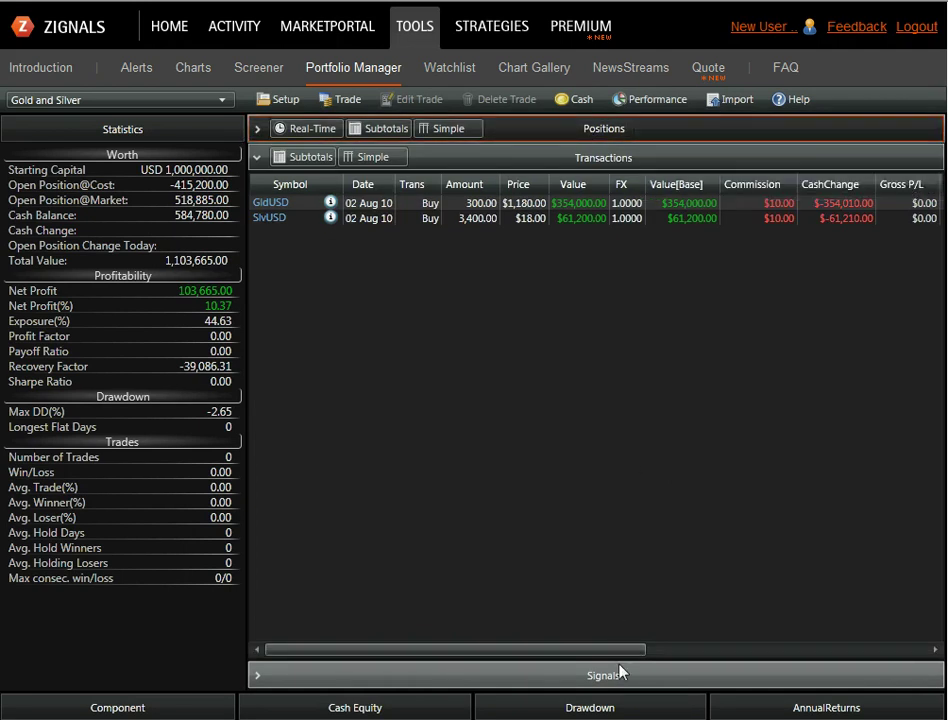
left_click(519, 134)
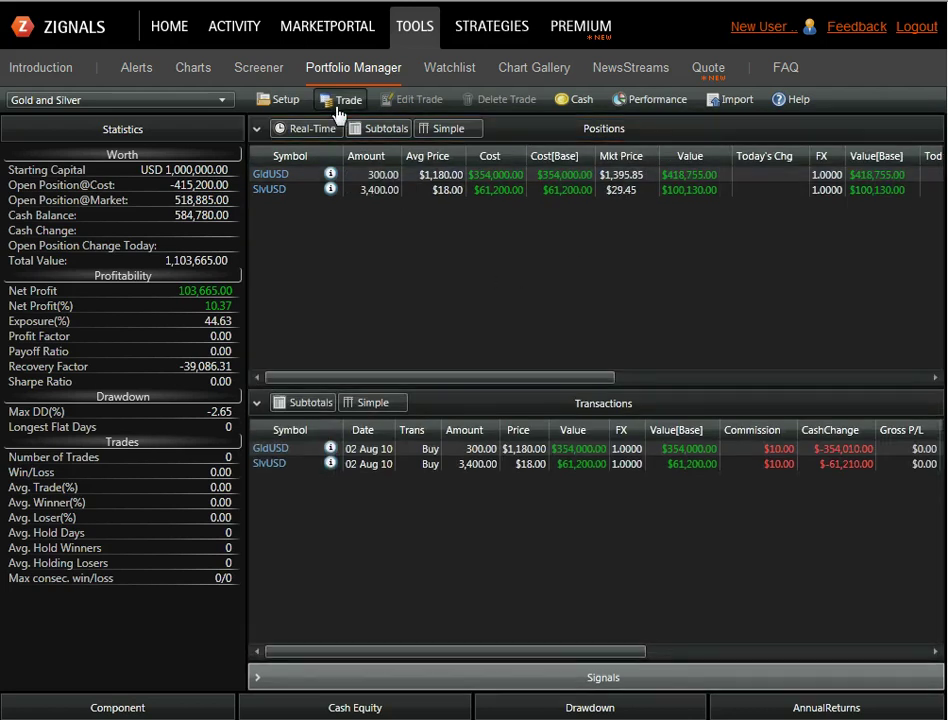
Step: Open the trade entry and cash forms in turn, closing each without changes
left_click(337, 112)
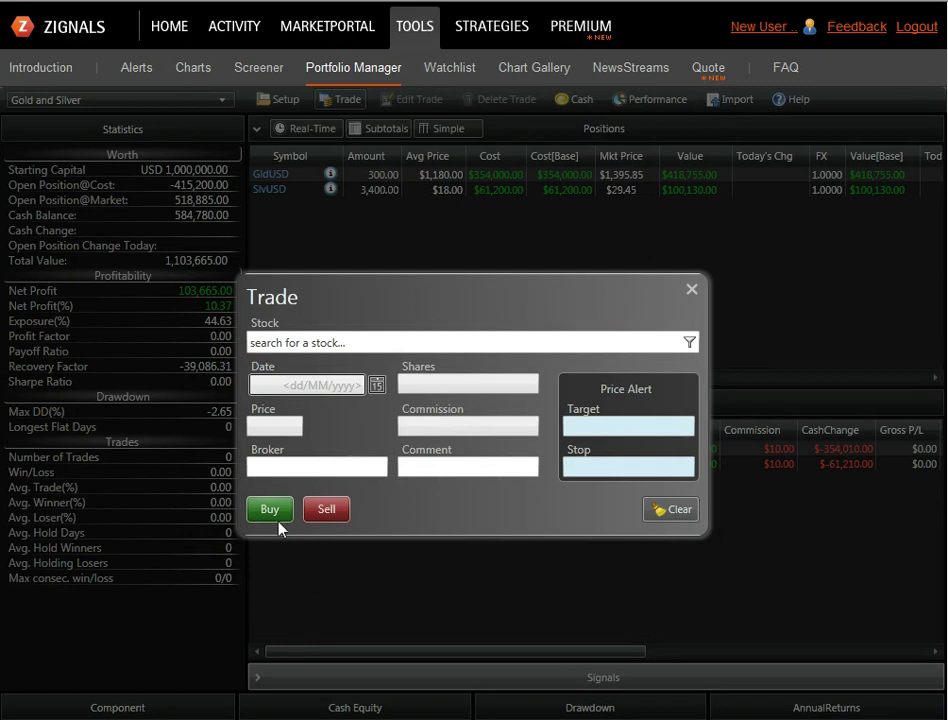
left_click(691, 289)
left_click(575, 101)
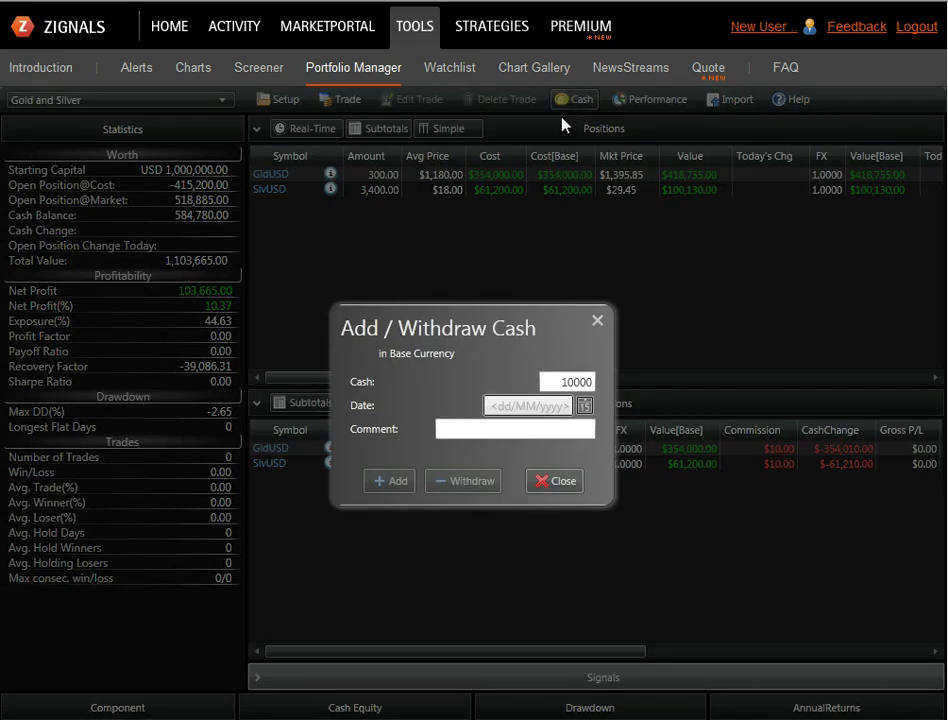
left_click(597, 319)
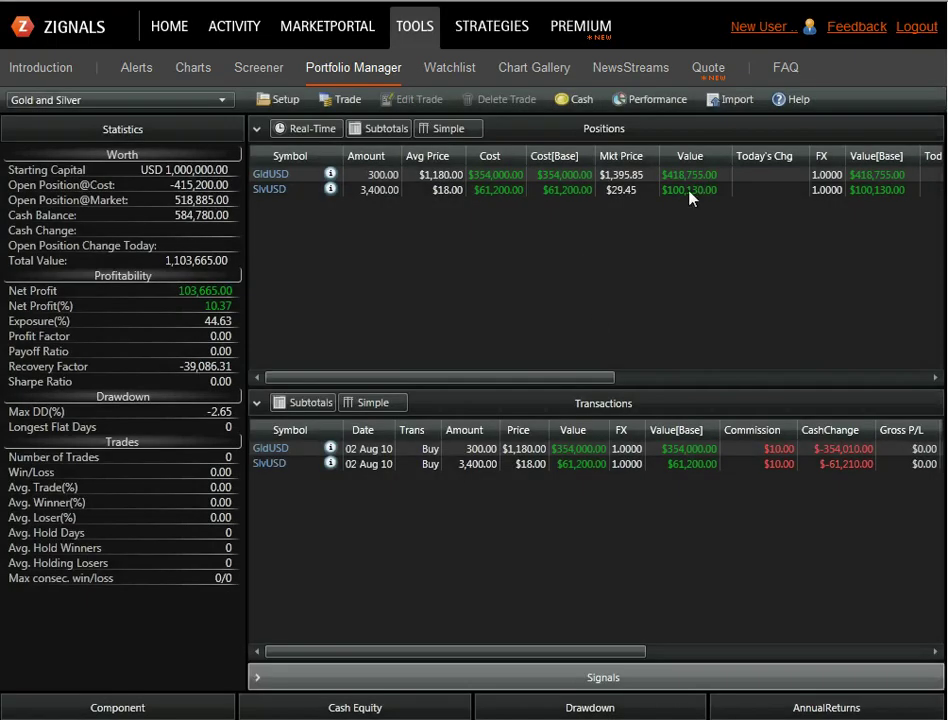
Step: Show the performance charts and view the portfolio Component pie chart enlarged
left_click(656, 100)
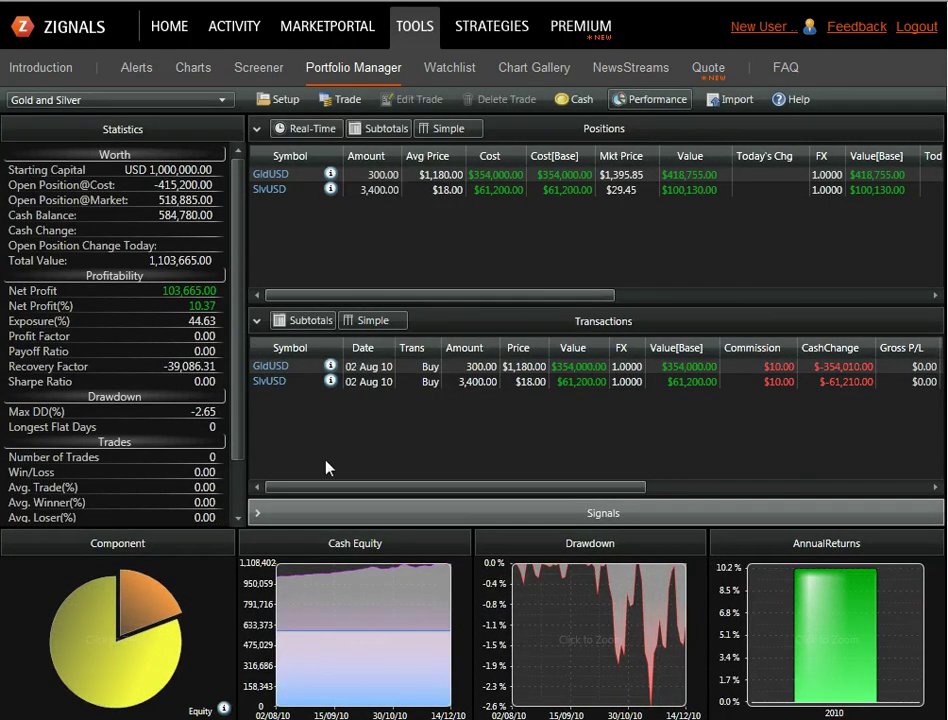
mouse_move(345, 612)
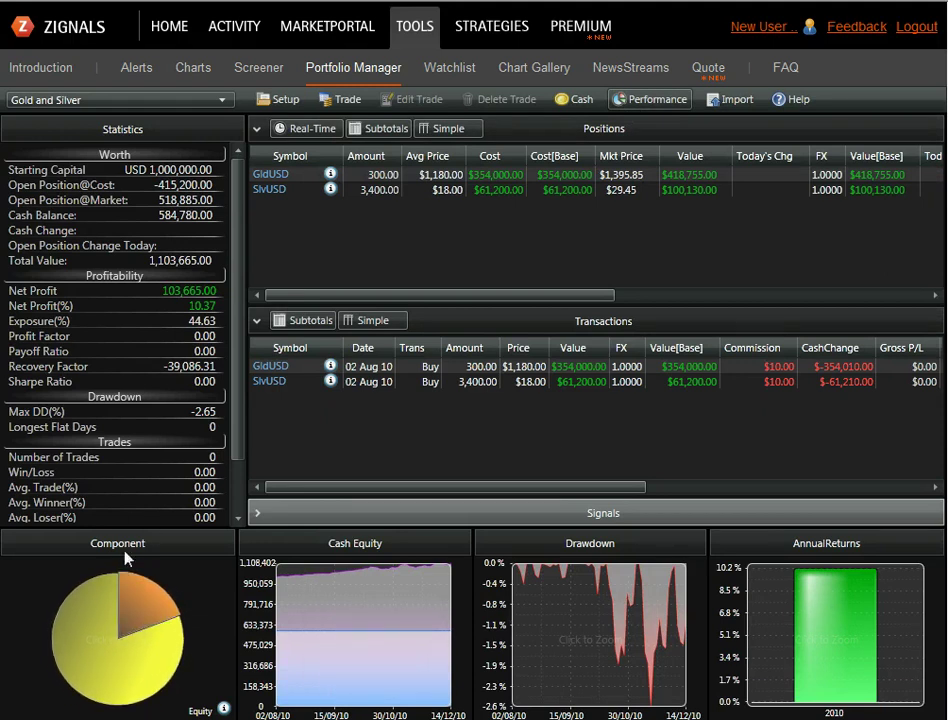
left_click(127, 625)
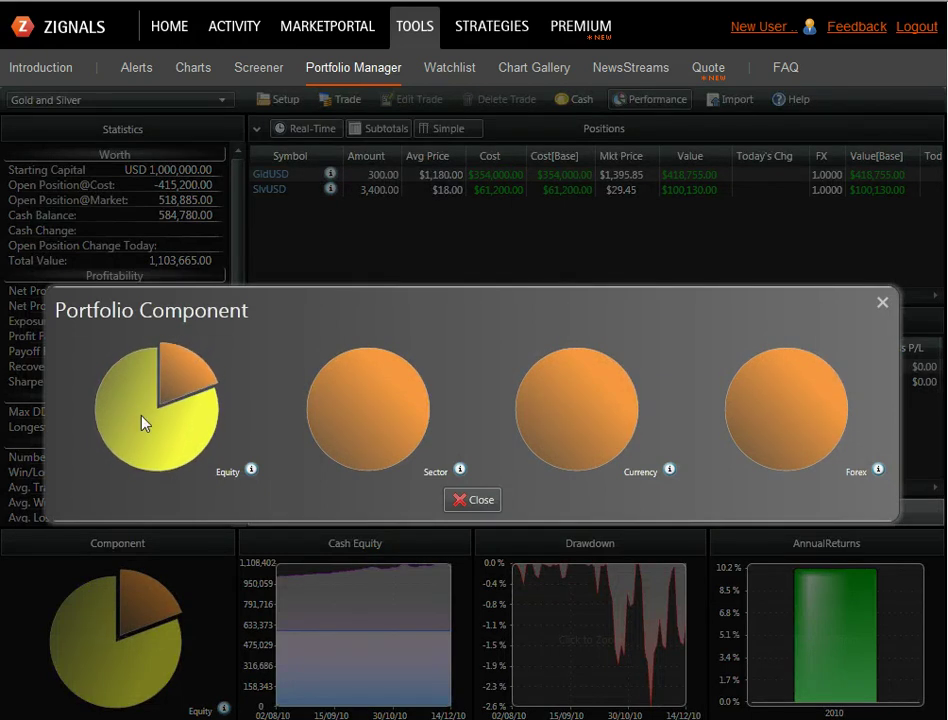
left_click(463, 500)
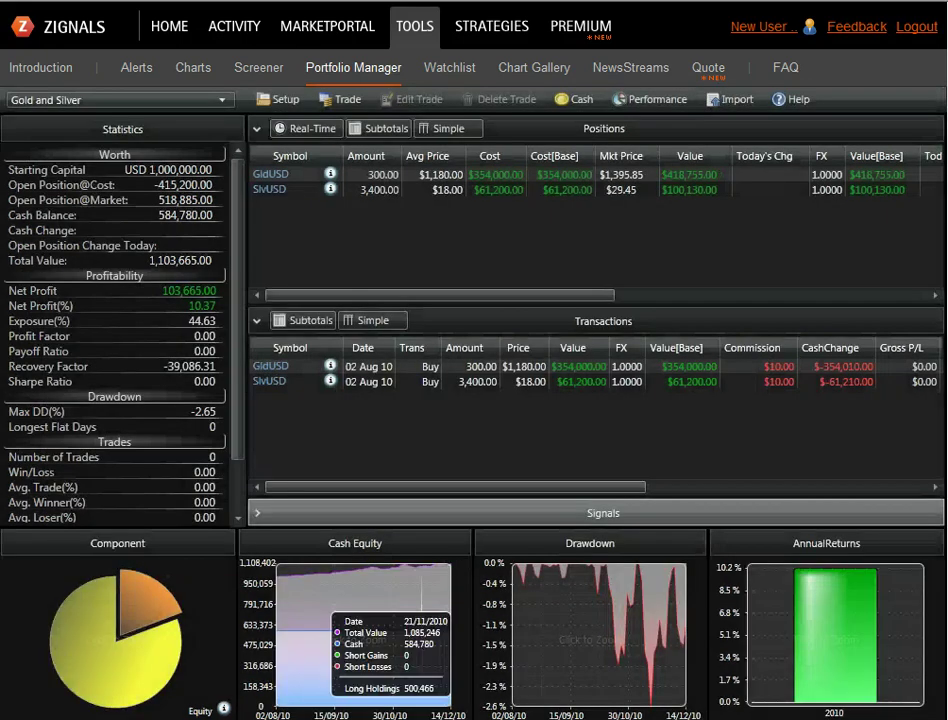
Step: Enlarge and close the Cash Equity, Drawdown and AnnualReturns charts one by one
left_click(344, 680)
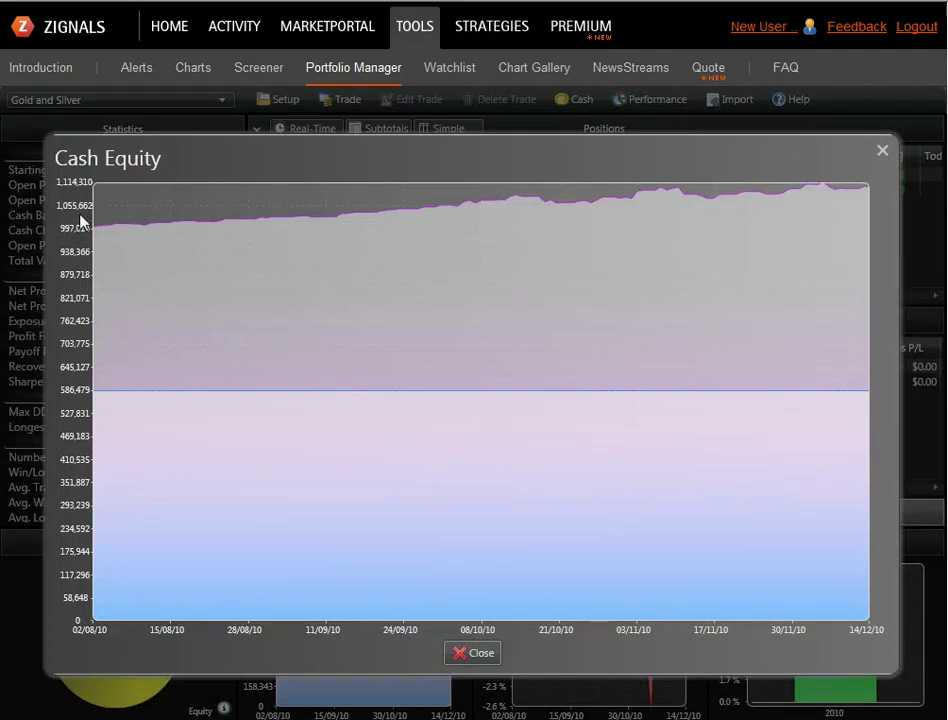
left_click(470, 653)
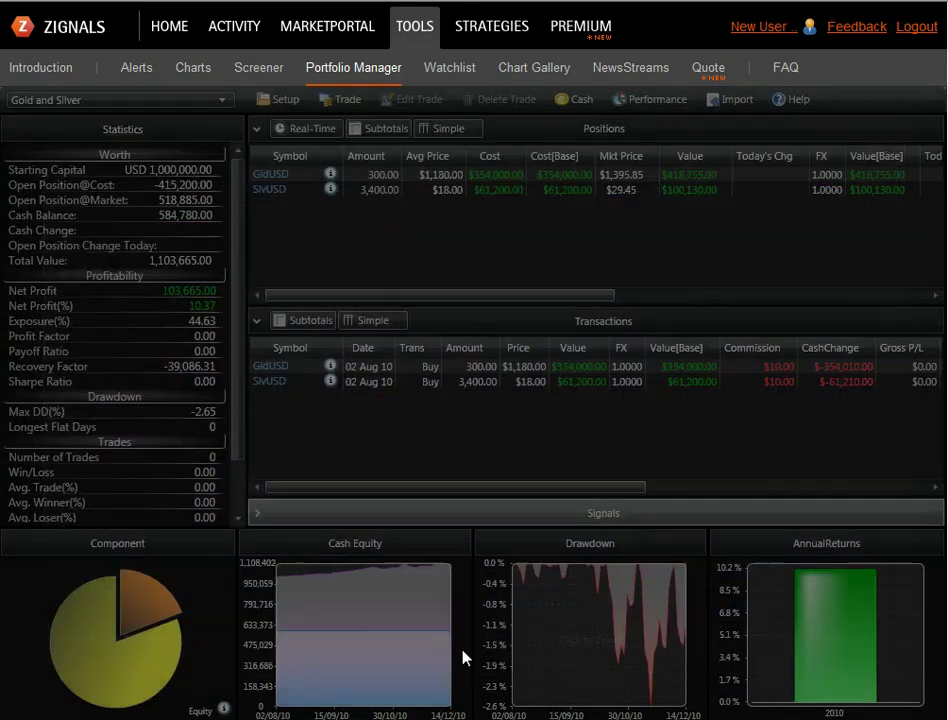
left_click(615, 672)
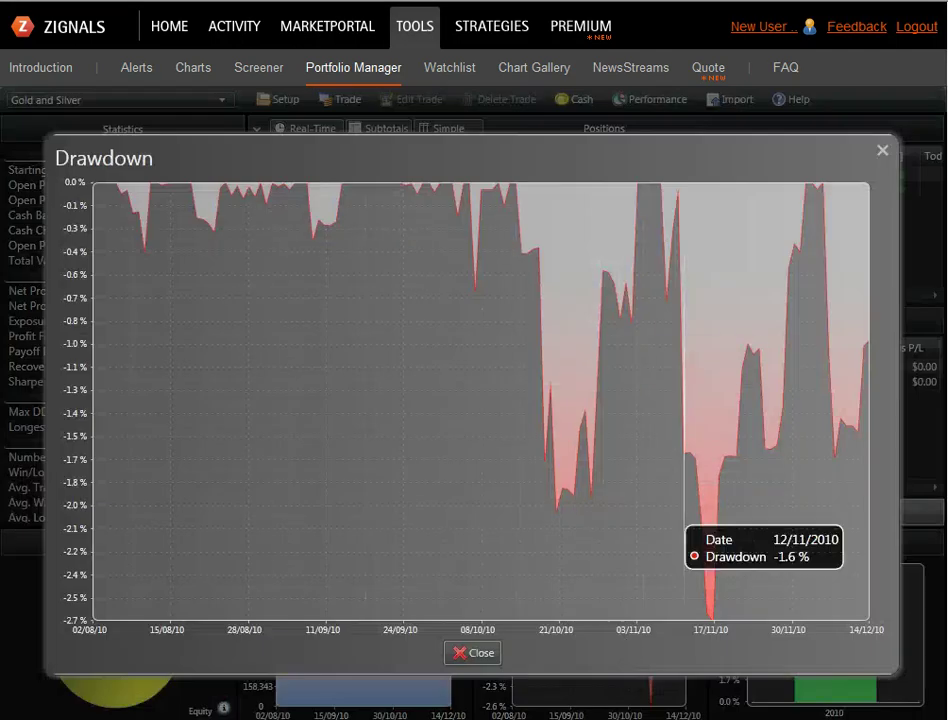
left_click(481, 655)
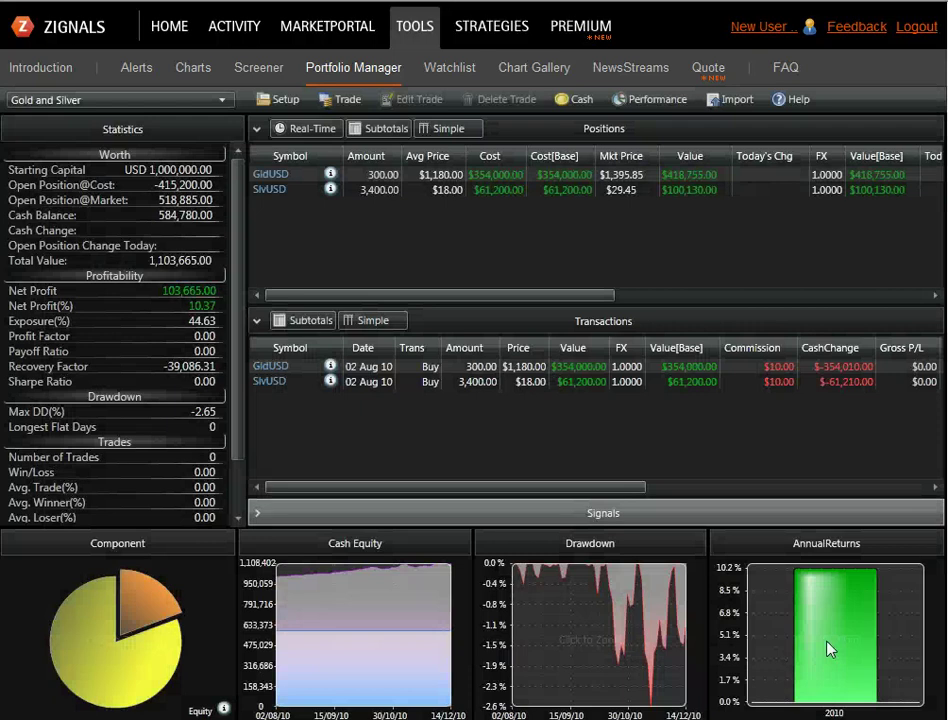
left_click(828, 650)
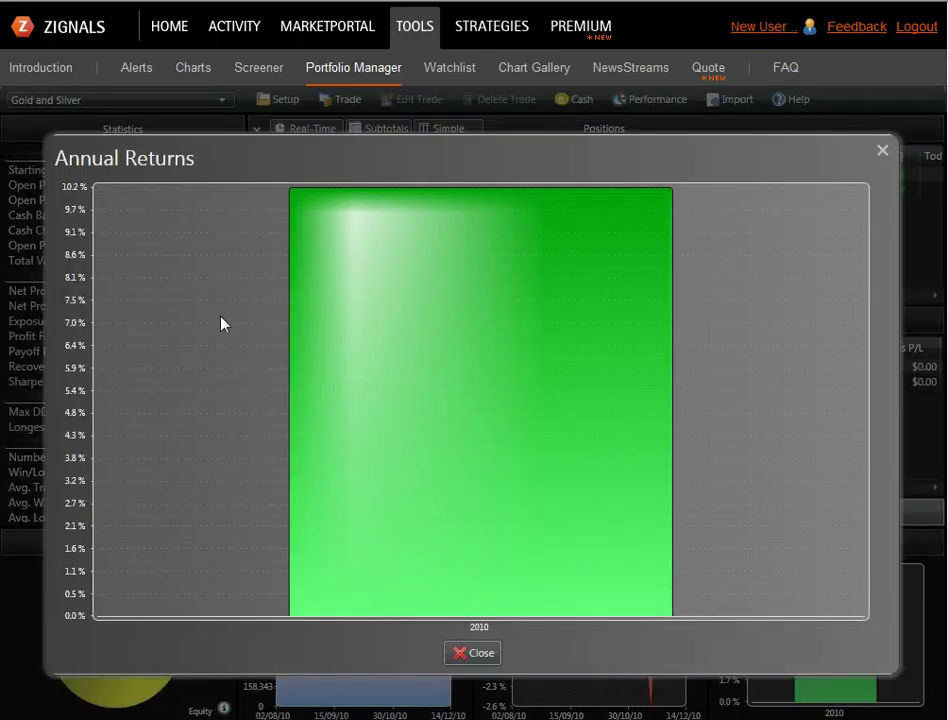
left_click(484, 656)
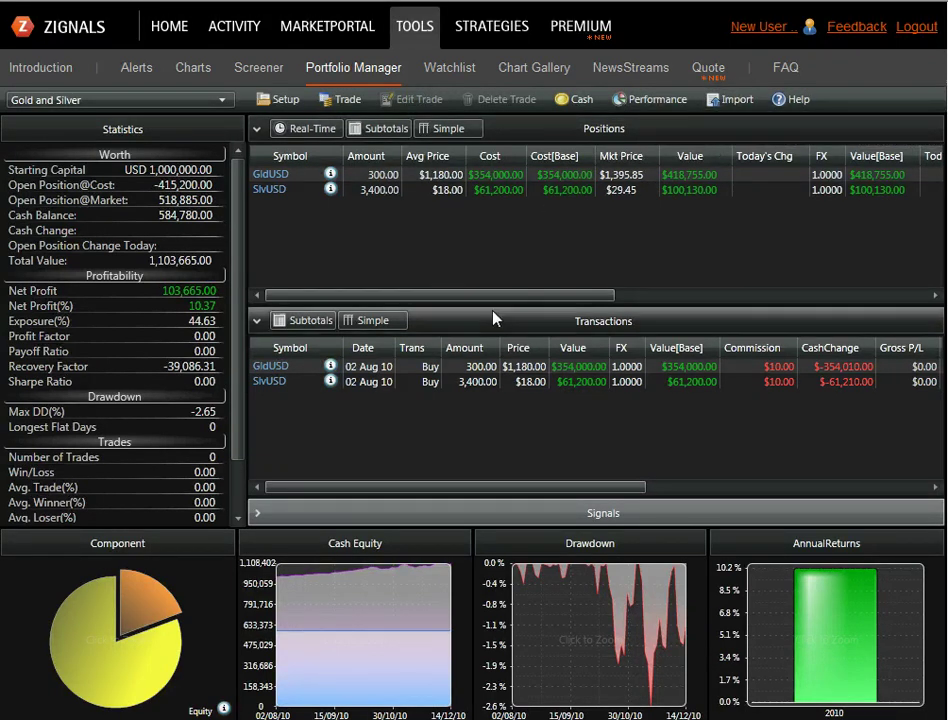
left_click(609, 326)
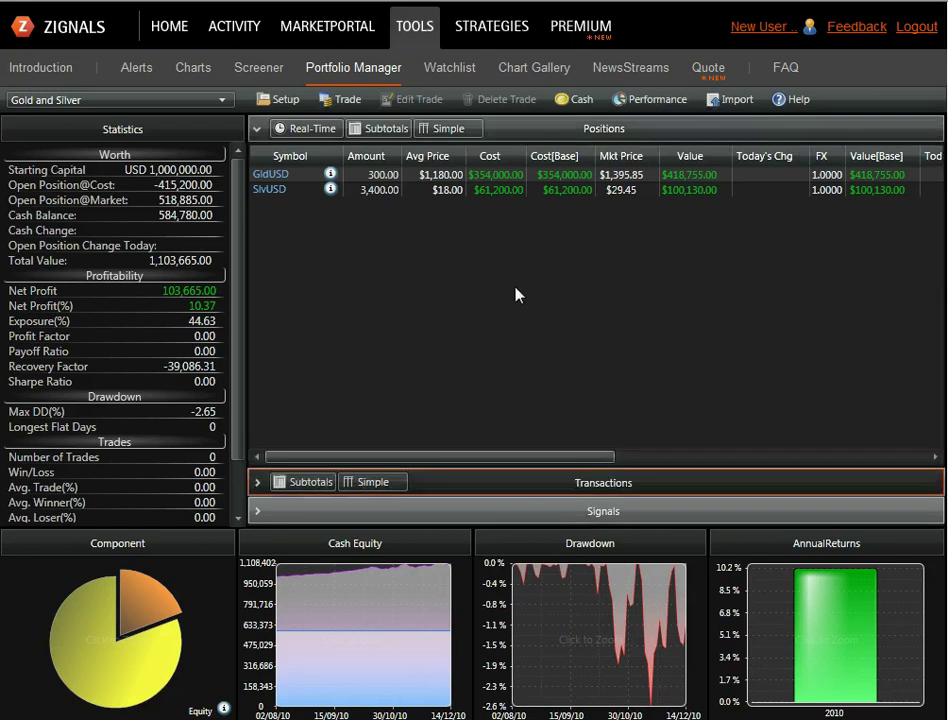
left_click(378, 131)
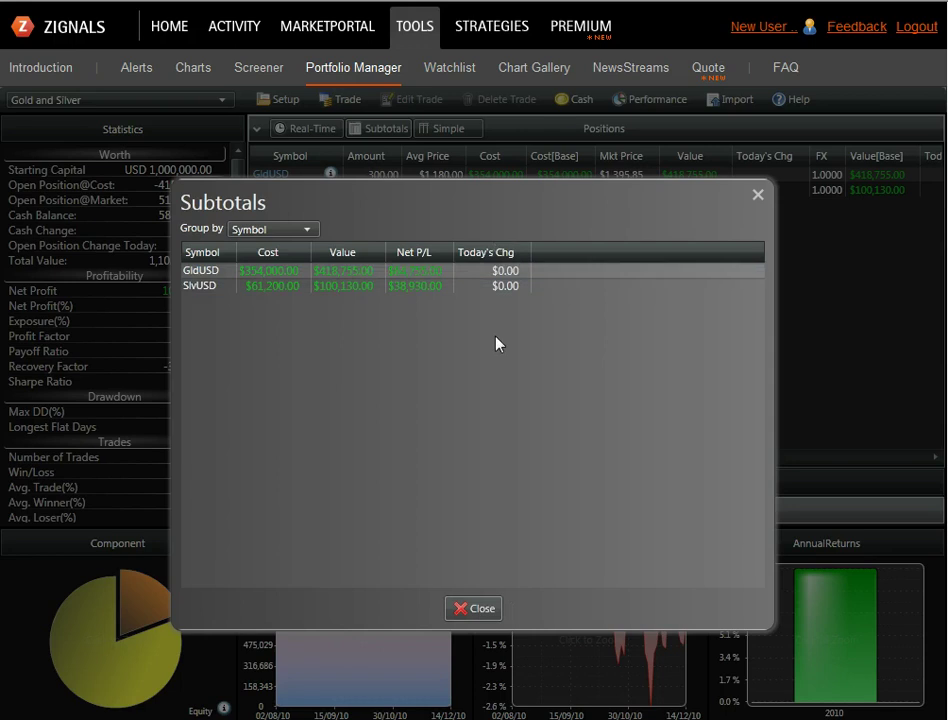
left_click(477, 616)
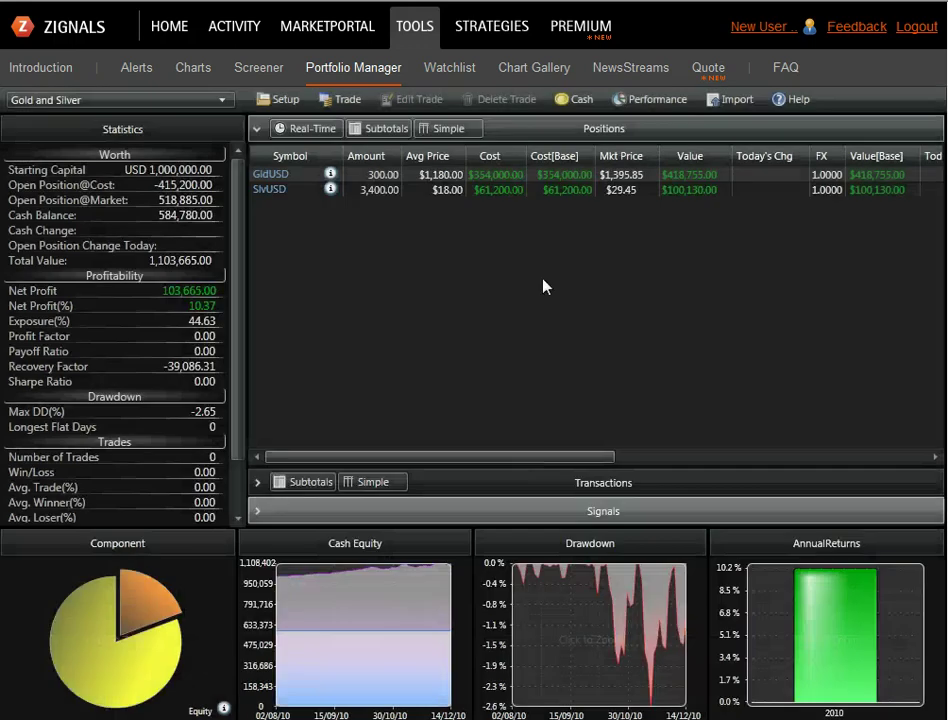
Step: Switch Positions to the Advanced layout, hide the performance charts, and expand Transactions
left_click(441, 136)
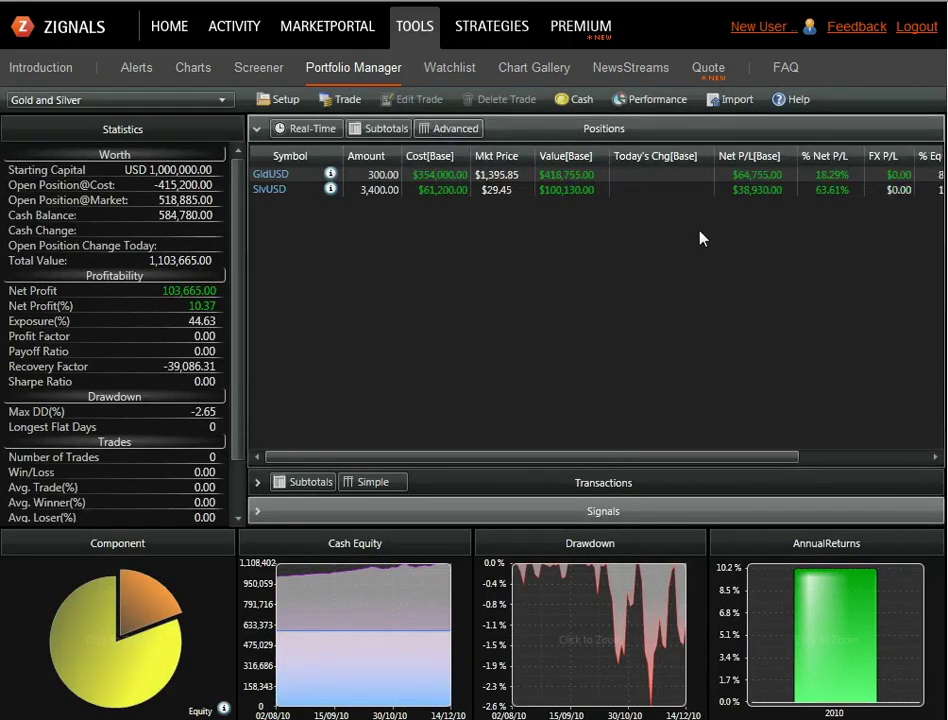
left_click(445, 129)
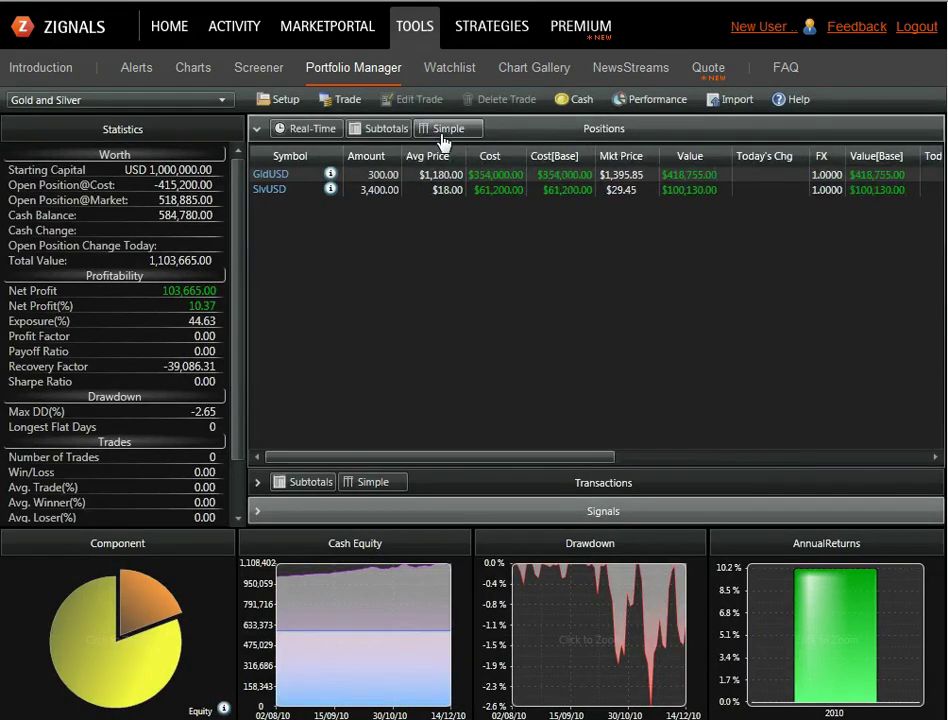
left_click(443, 133)
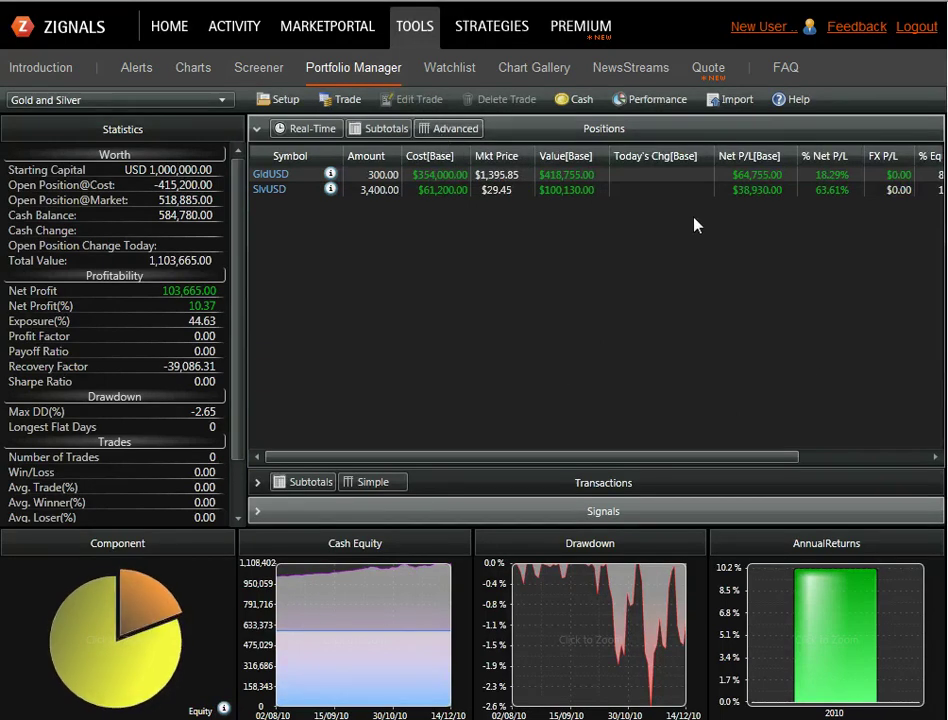
left_click(655, 104)
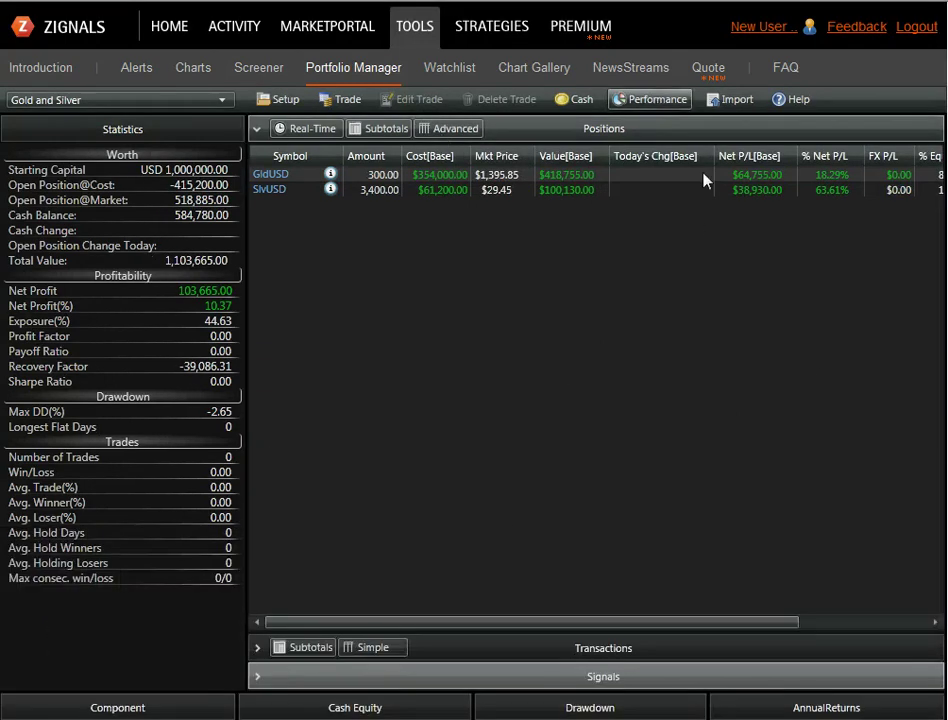
left_click(588, 643)
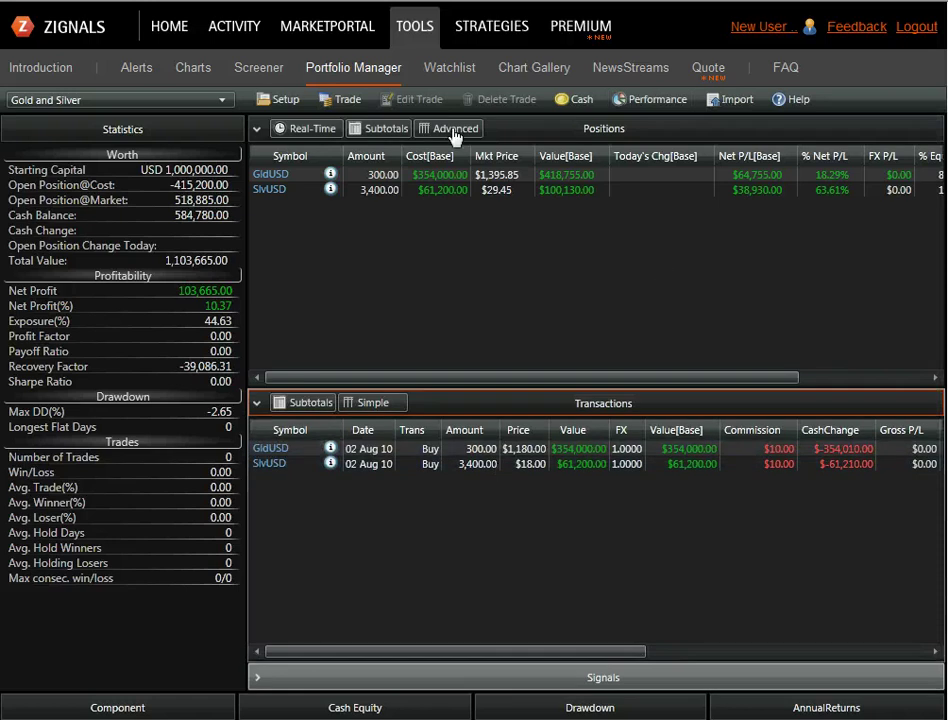